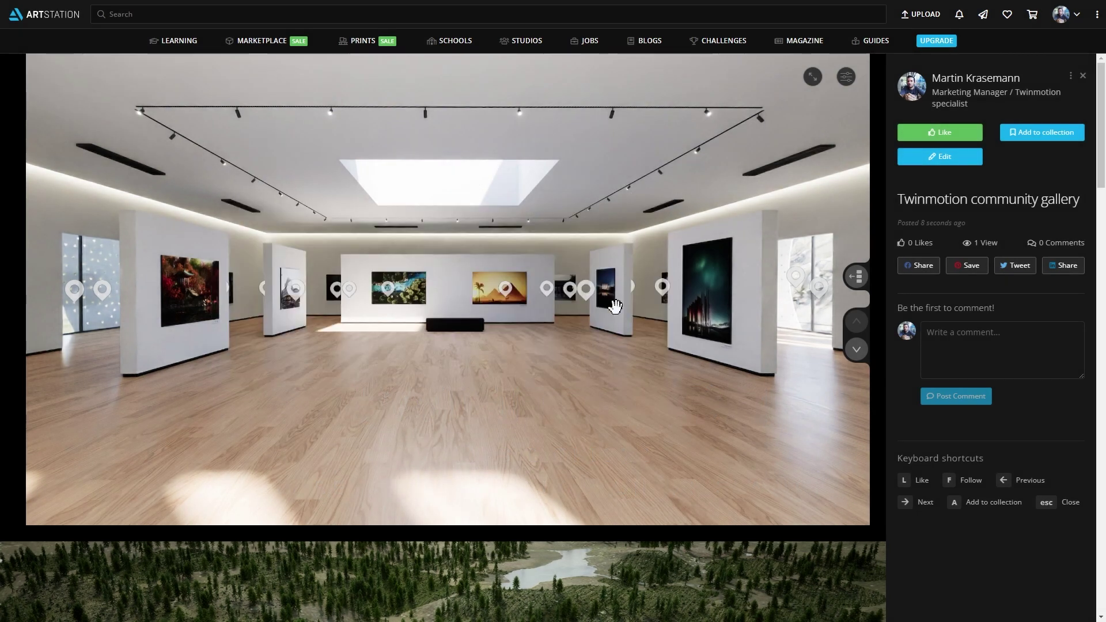
- Look around the Twinmotion gallery panorama, then copy its share link
{"action": "mouse_move", "coordinate": [484, 346]}
{"action": "left_mouse_down"}
{"action": "mouse_move", "coordinate": [538, 352]}
{"action": "mouse_move", "coordinate": [513, 365]}
{"action": "left_mouse_up"}
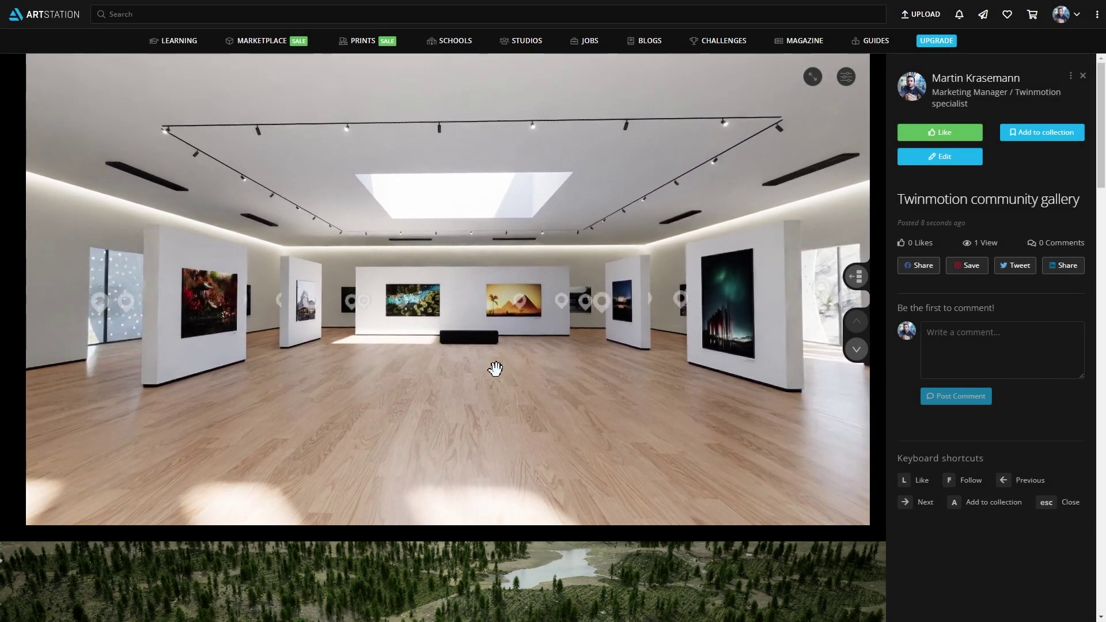
{"action": "left_click", "coordinate": [391, 362]}
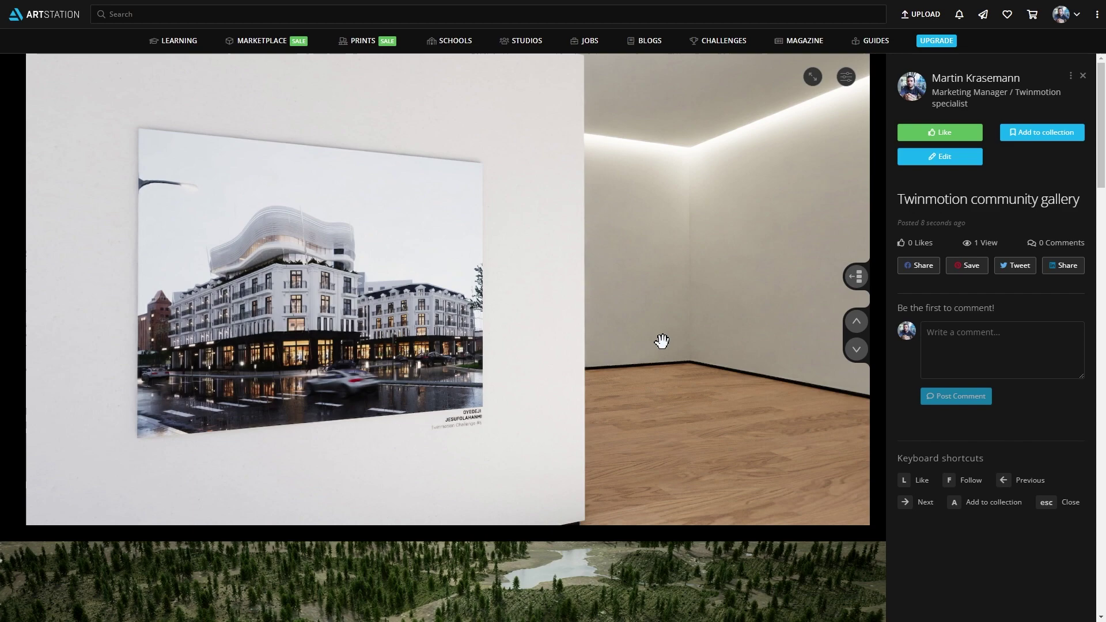
{"action": "left_click_drag", "start_coordinate": [623, 341], "coordinate": [623, 369]}
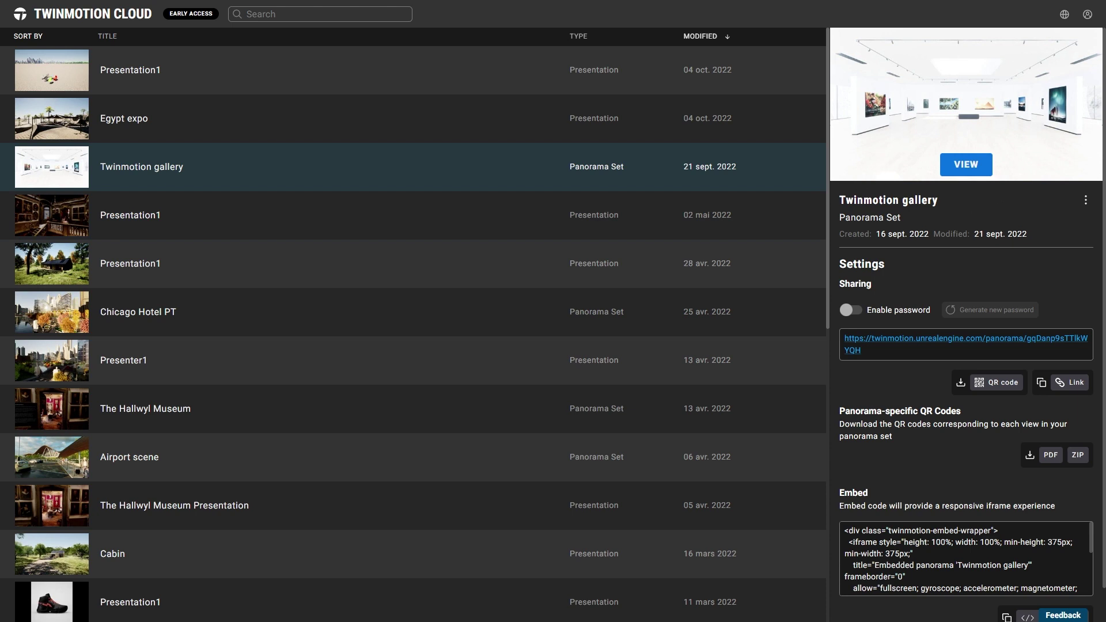
{"action": "left_click_drag", "start_coordinate": [838, 200], "coordinate": [942, 200]}
{"action": "left_click", "coordinate": [968, 197]}
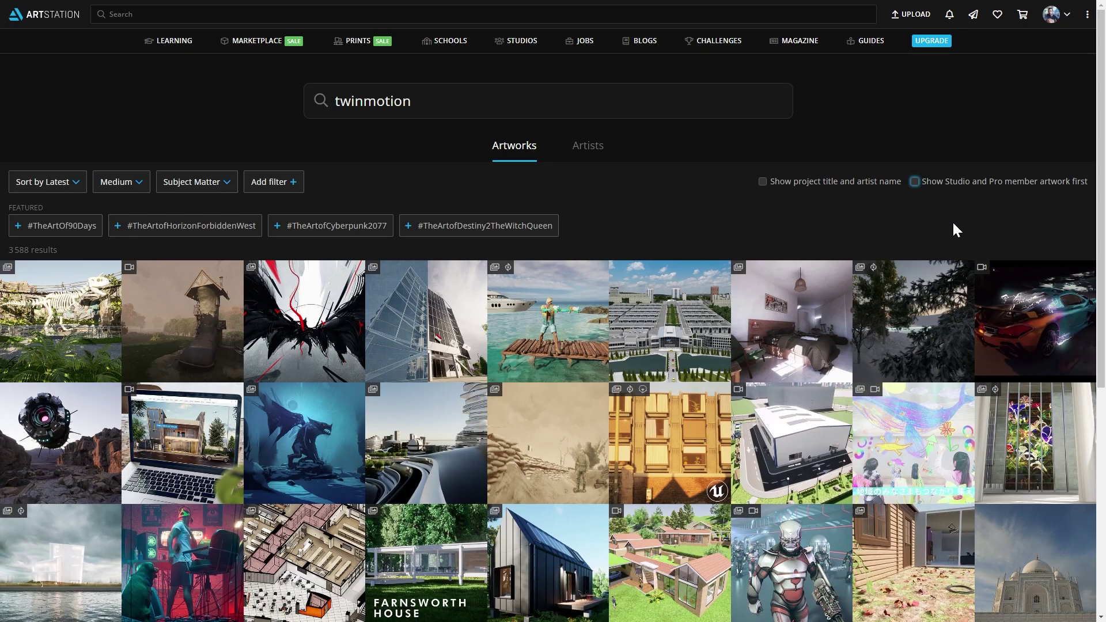
- Create a new artwork post from the Upload menu
{"action": "left_click", "coordinate": [912, 14]}
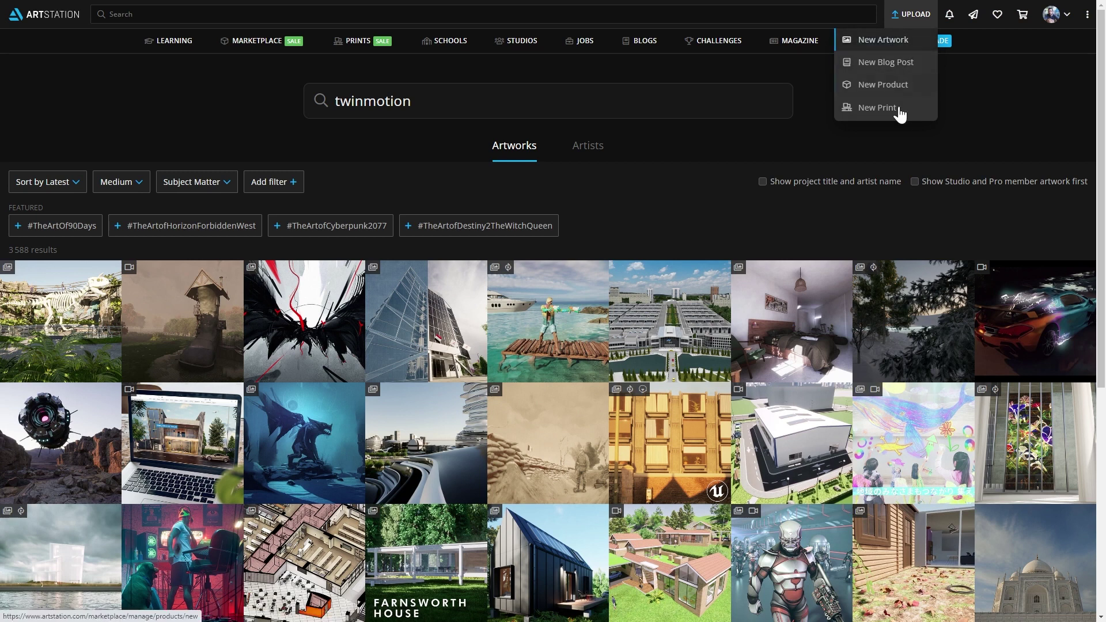
{"action": "left_click", "coordinate": [877, 107]}
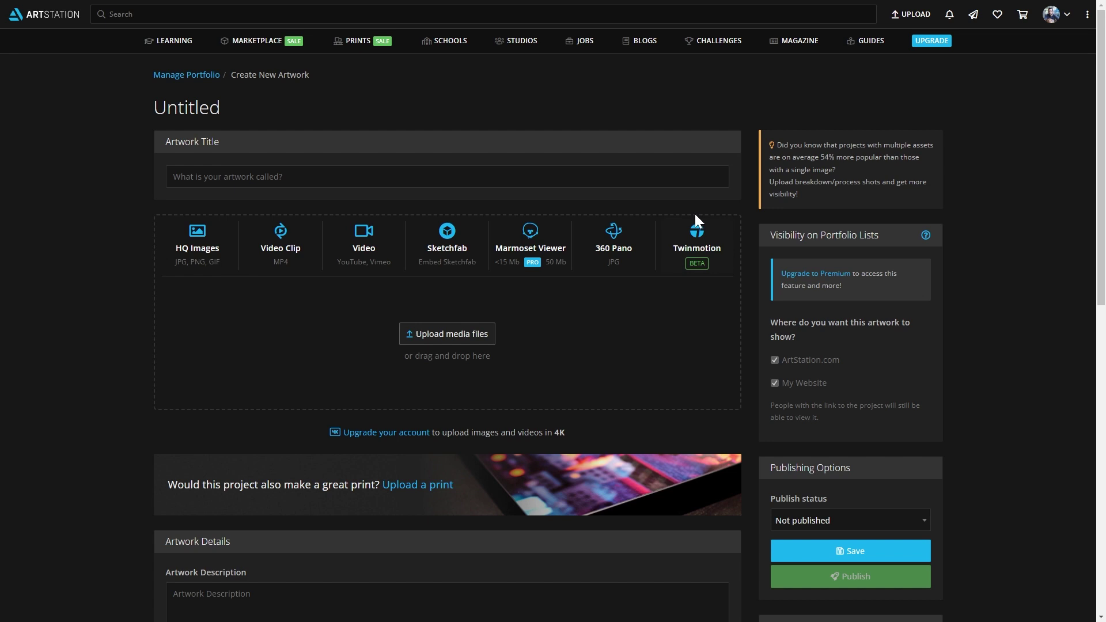
- Embed the pasted Twinmotion gallery panorama link, check its preview, and save it
{"action": "left_click", "coordinate": [710, 247]}
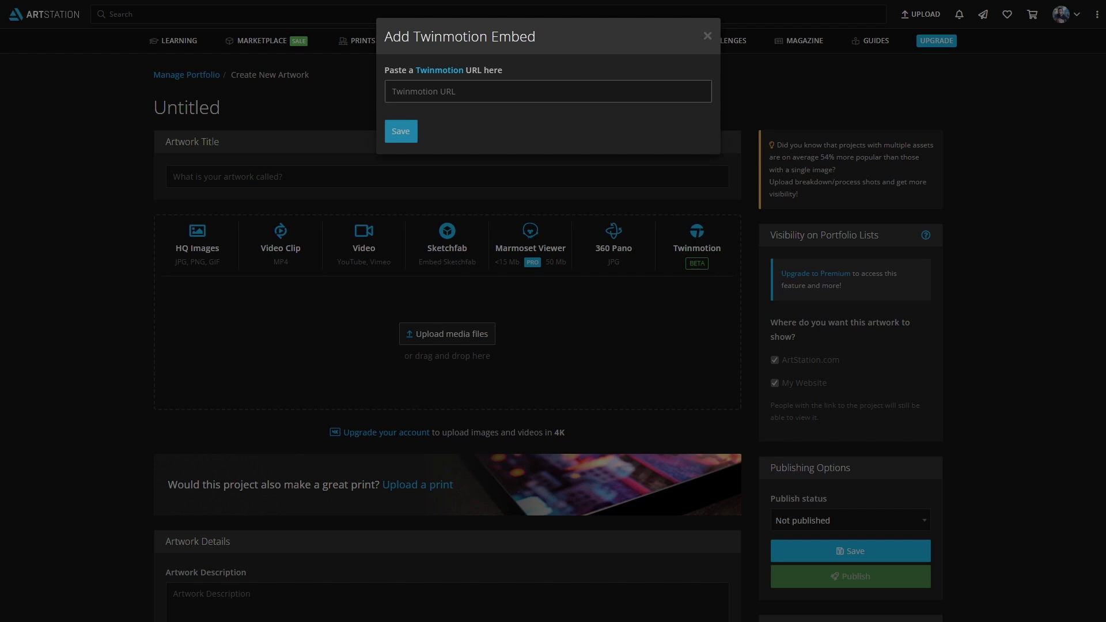
{"action": "type", "text": "https://twinmotion.unrealengine.com/panorama/gqDanp9sTTlkWYQH"}
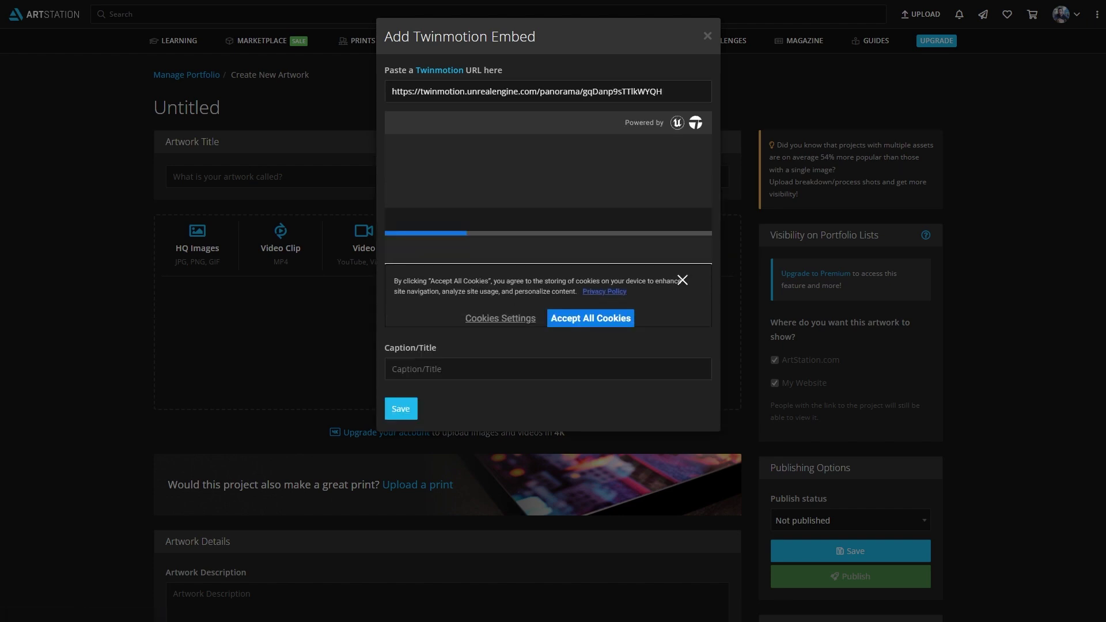
{"action": "left_click", "coordinate": [595, 324]}
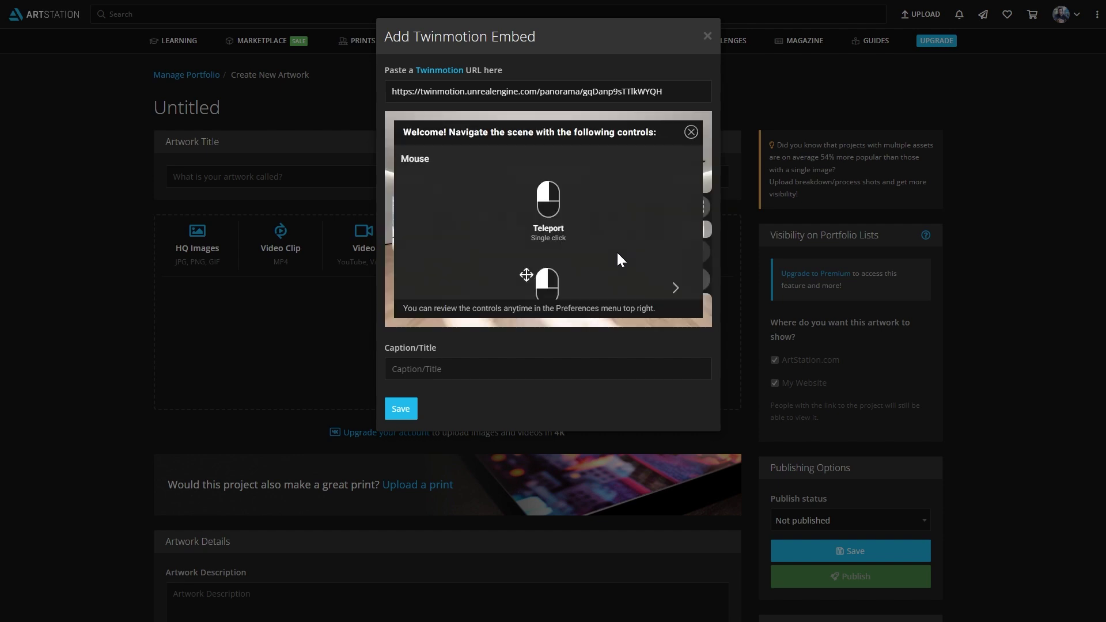
{"action": "left_click", "coordinate": [691, 131]}
{"action": "mouse_move", "coordinate": [605, 258]}
{"action": "left_mouse_down"}
{"action": "mouse_move", "coordinate": [447, 262]}
{"action": "mouse_move", "coordinate": [554, 259]}
{"action": "mouse_move", "coordinate": [689, 226]}
{"action": "left_mouse_up"}
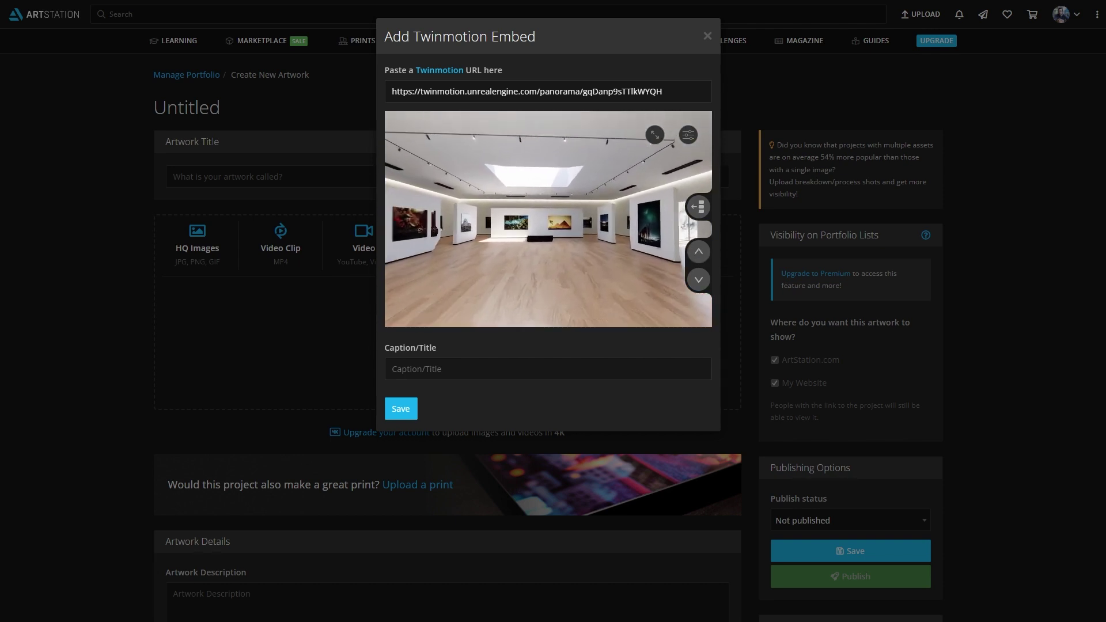
{"action": "left_click", "coordinate": [396, 408]}
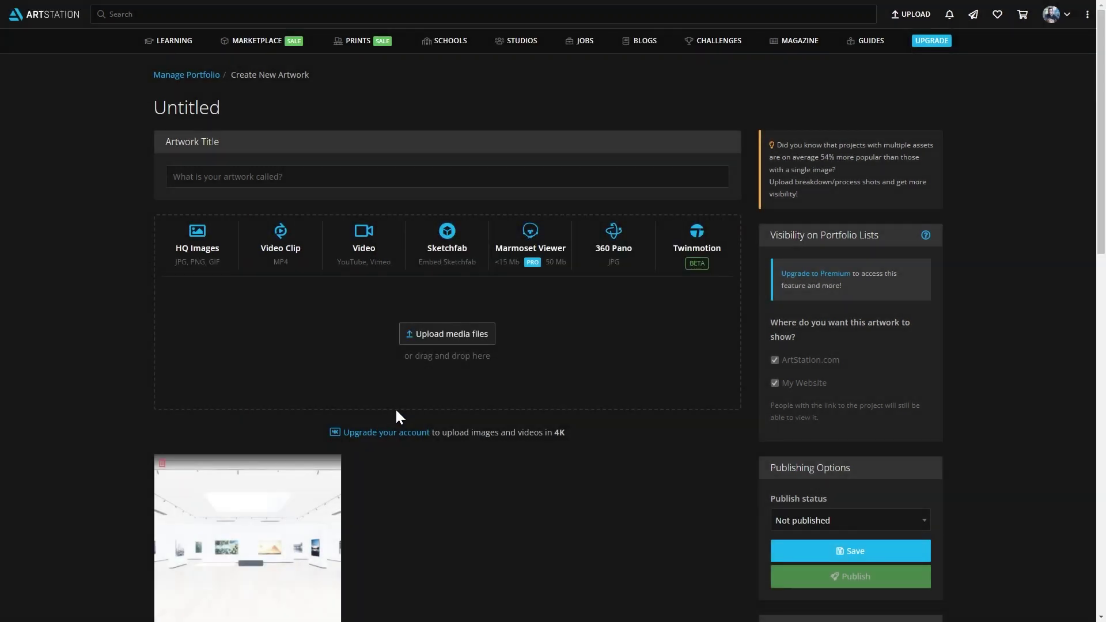
- Title the artwork 'Twinmotion community gallery' and upload the four Landscape HQ images
{"action": "left_click", "coordinate": [293, 176]}
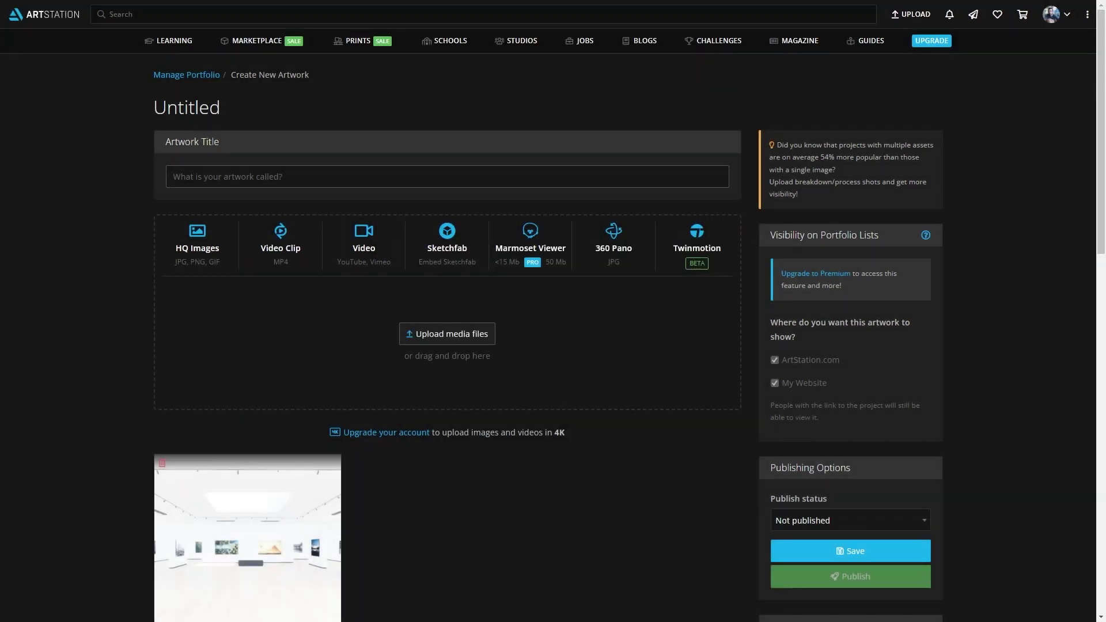
{"action": "type", "text": "Twinmotion community gallery"}
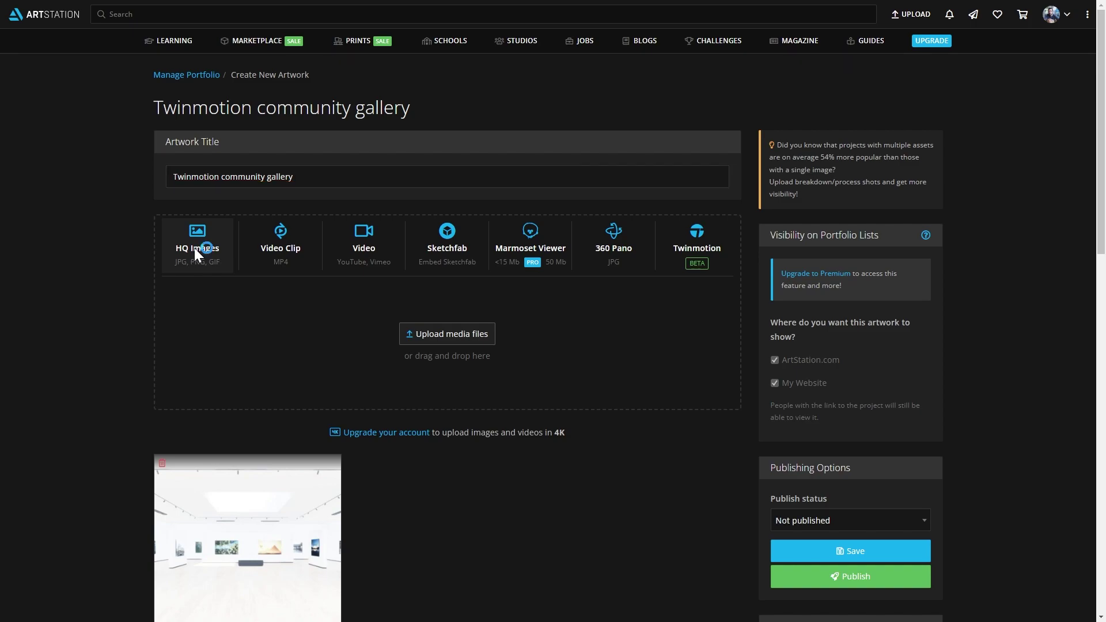
{"action": "left_click", "coordinate": [194, 248]}
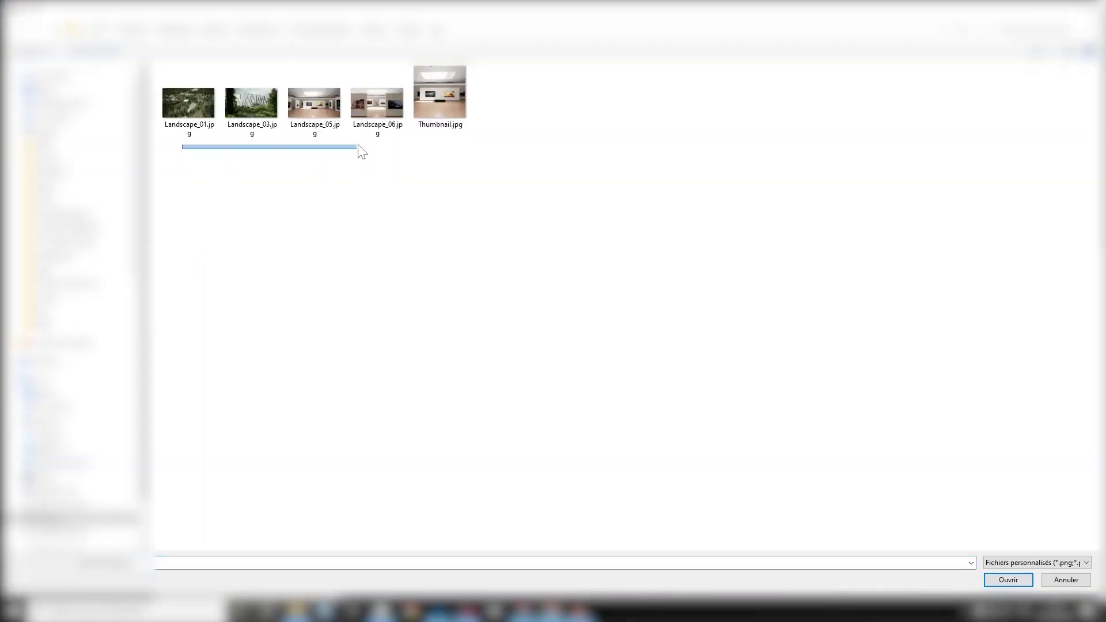
{"action": "left_click_drag", "start_coordinate": [184, 152], "coordinate": [380, 109]}
{"action": "left_click", "coordinate": [1008, 579]}
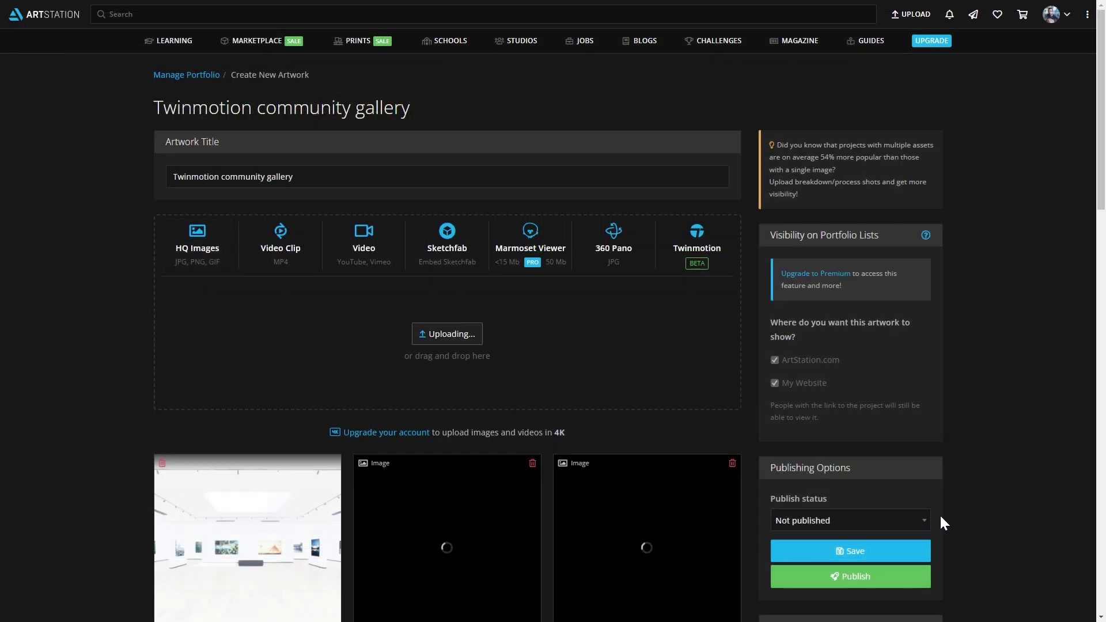
{"action": "scroll", "coordinate": [943, 523], "scroll_direction": "down", "scroll_amount": 4}
{"action": "scroll", "coordinate": [951, 467], "scroll_direction": "down", "scroll_amount": 4}
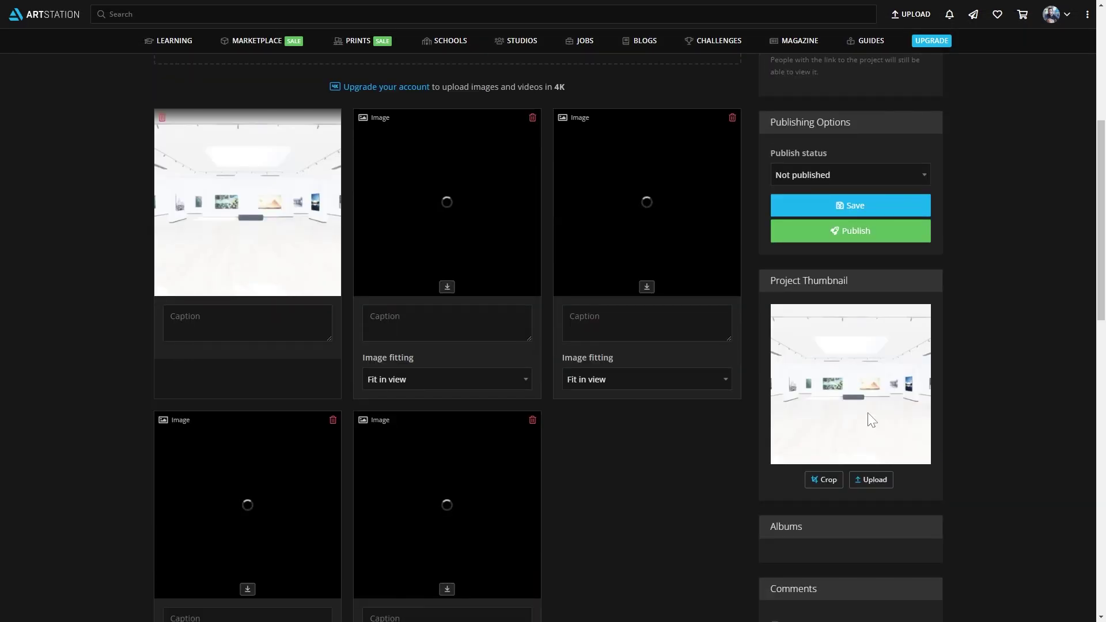
- Upload Thumbnail.jpg as the custom project thumbnail
{"action": "left_click", "coordinate": [875, 480]}
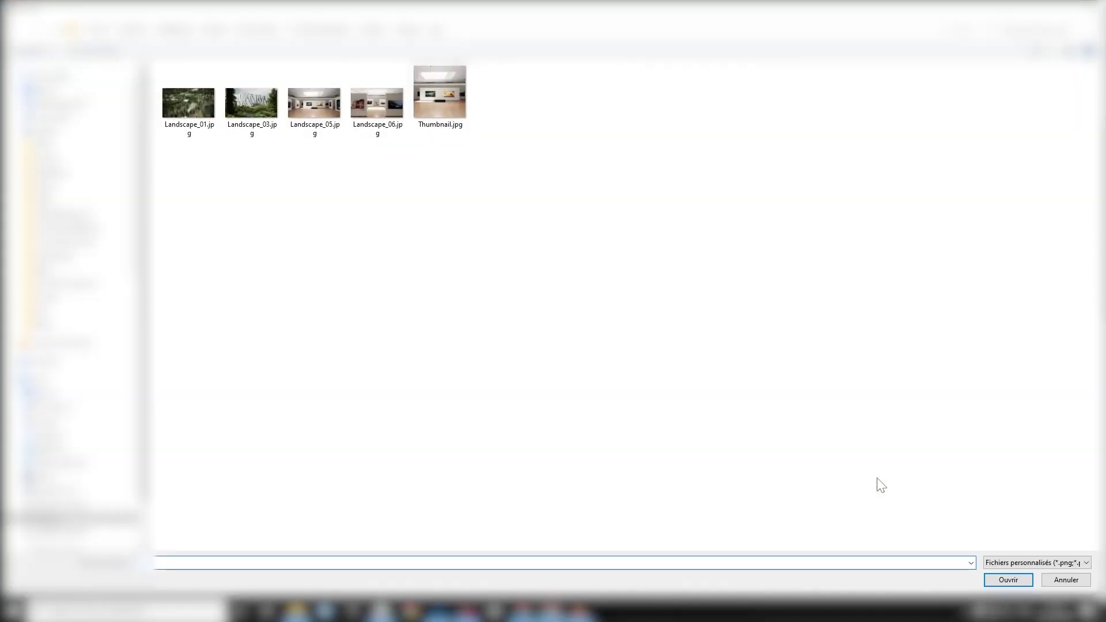
{"action": "left_click", "coordinate": [440, 97]}
{"action": "double_click", "coordinate": [454, 103]}
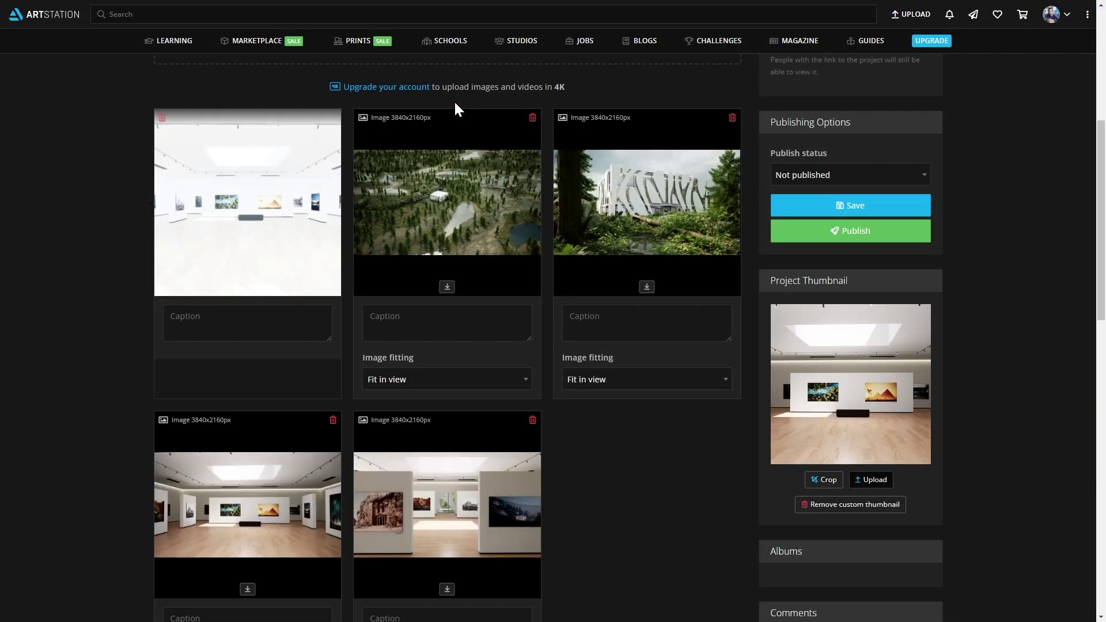
- Publish the artwork and go to its live artwork page
{"action": "left_click", "coordinate": [844, 231]}
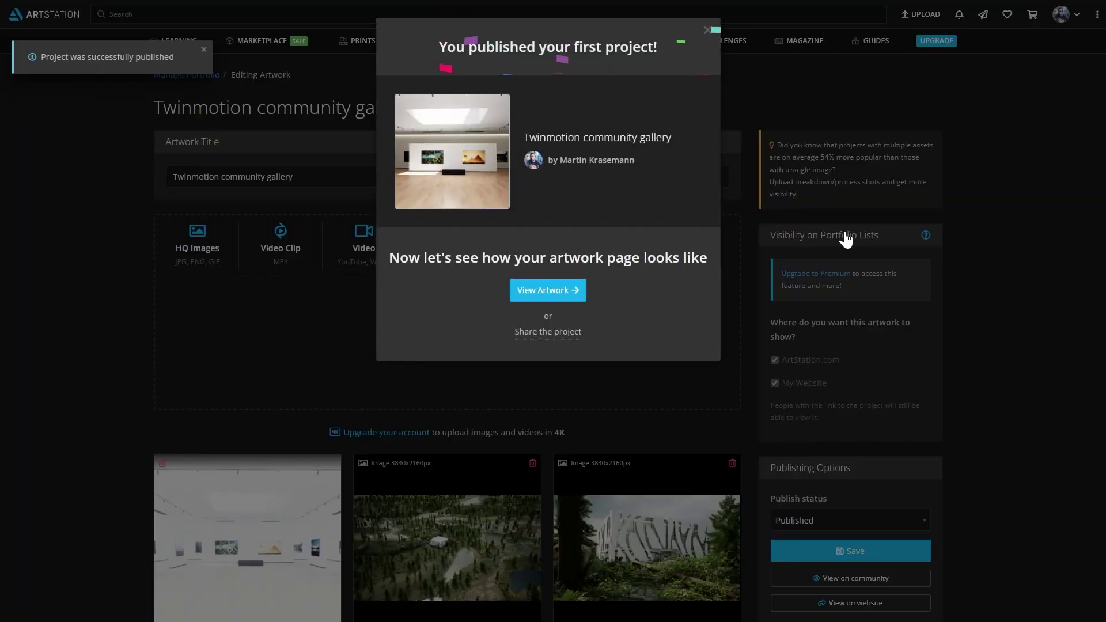
{"action": "left_click", "coordinate": [523, 298]}
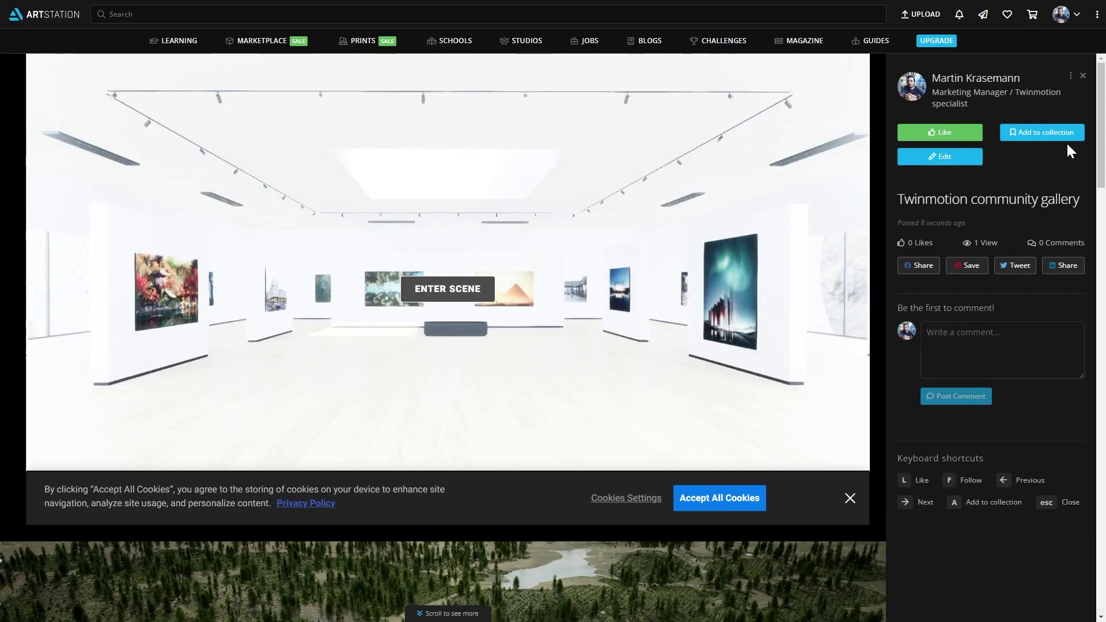
{"action": "mouse_move", "coordinate": [1100, 108]}
{"action": "left_mouse_down"}
{"action": "mouse_move", "coordinate": [1100, 446]}
{"action": "mouse_move", "coordinate": [1079, 131]}
{"action": "left_mouse_up"}
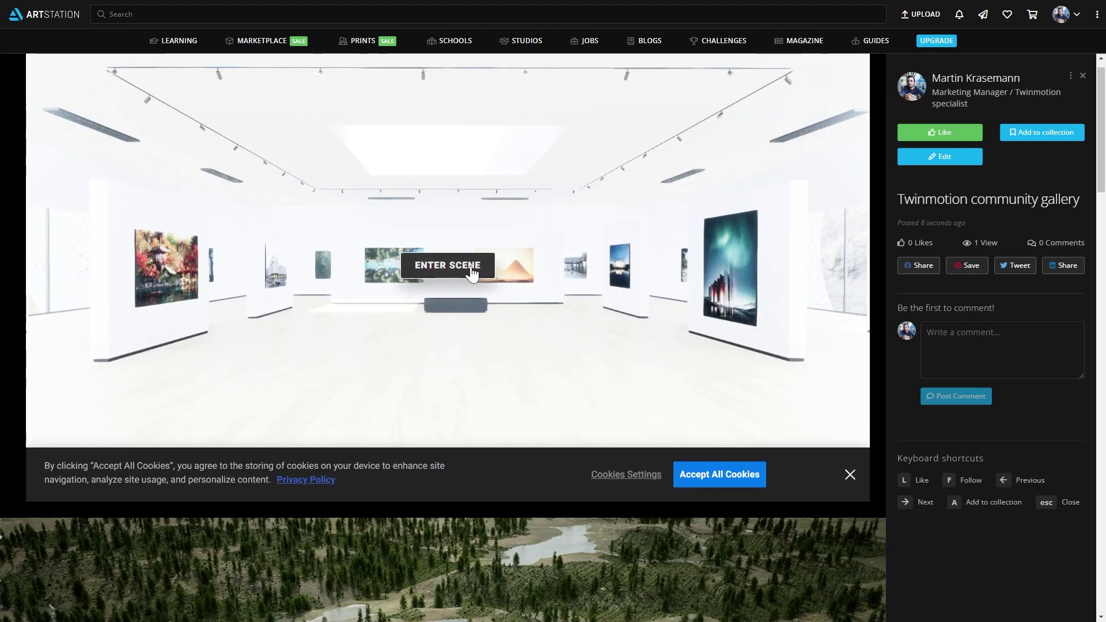
- Load the embedded gallery scene, accepting cookies and dismissing the navigation tips
{"action": "left_click", "coordinate": [467, 264]}
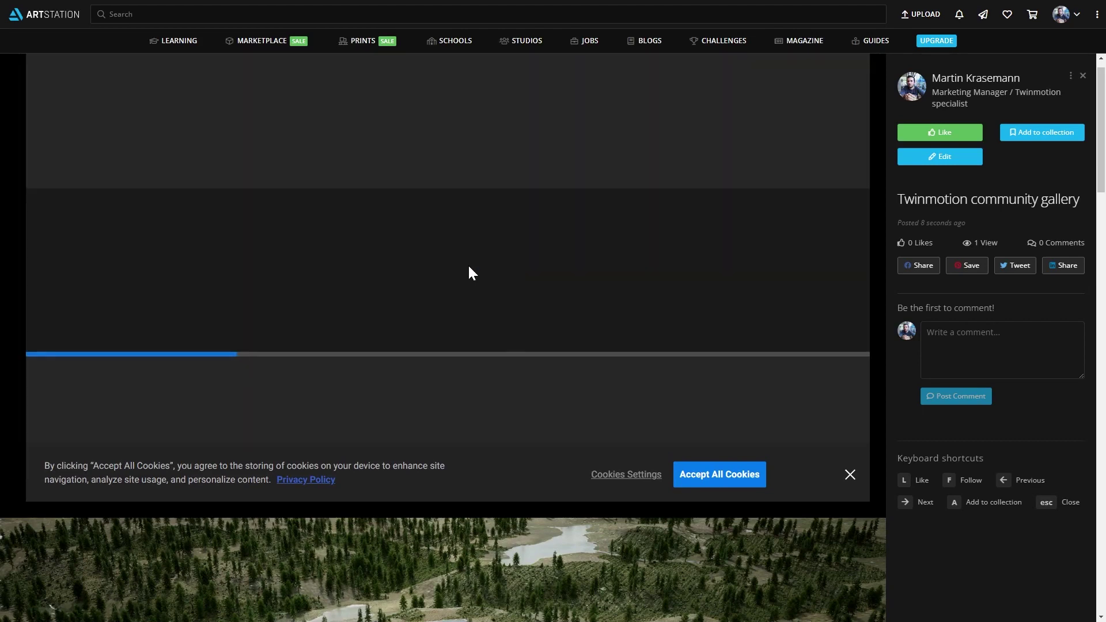
{"action": "left_click", "coordinate": [719, 475]}
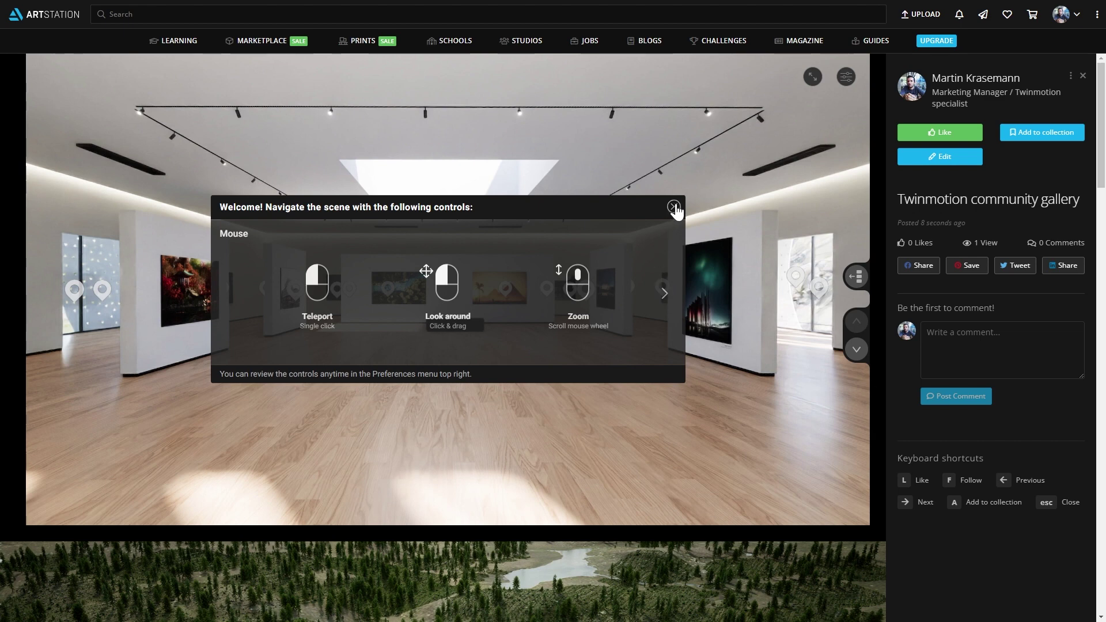
{"action": "left_click", "coordinate": [675, 208]}
- Walk through the gallery toward the centre wall and building paintings
{"action": "mouse_move", "coordinate": [502, 350]}
{"action": "left_mouse_down"}
{"action": "mouse_move", "coordinate": [536, 361]}
{"action": "mouse_move", "coordinate": [514, 365]}
{"action": "left_mouse_up"}
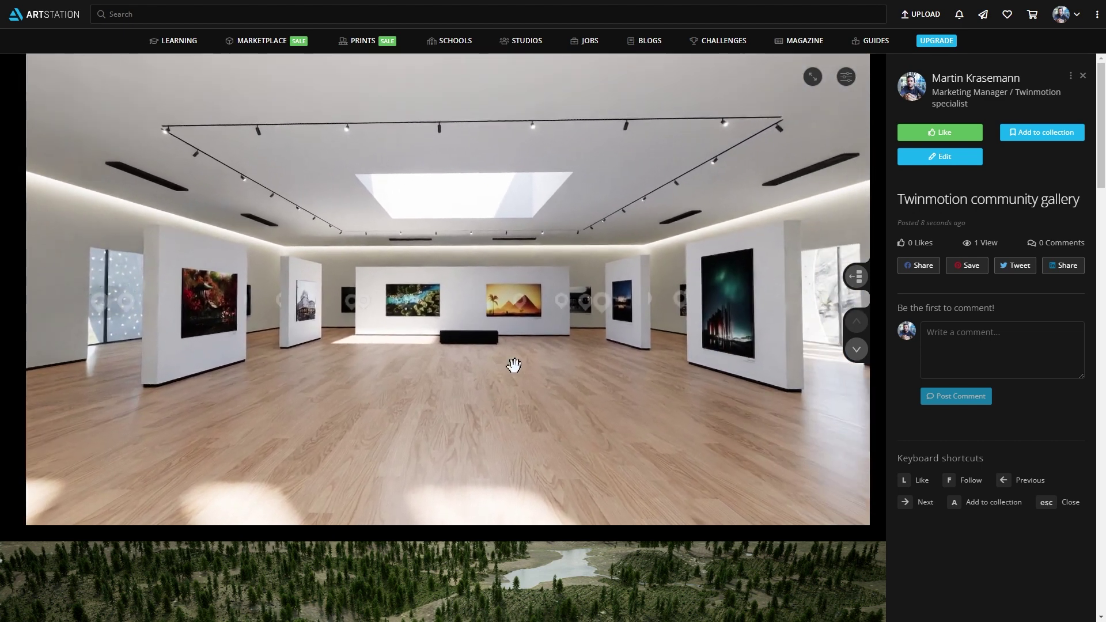
{"action": "left_click", "coordinate": [363, 308]}
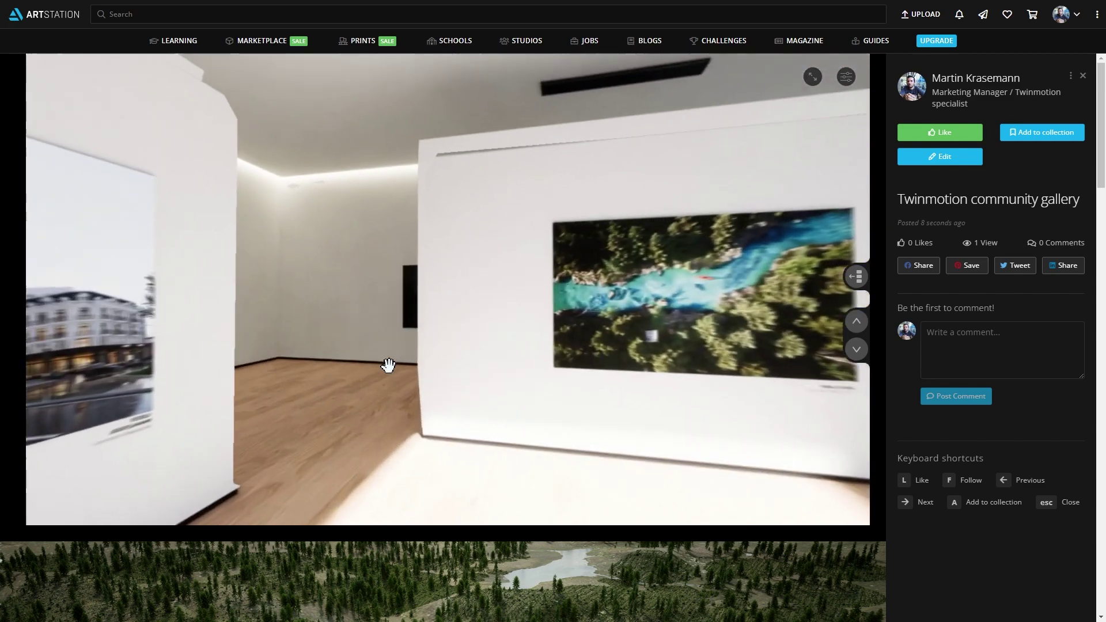
{"action": "left_click_drag", "start_coordinate": [391, 362], "coordinate": [623, 340]}
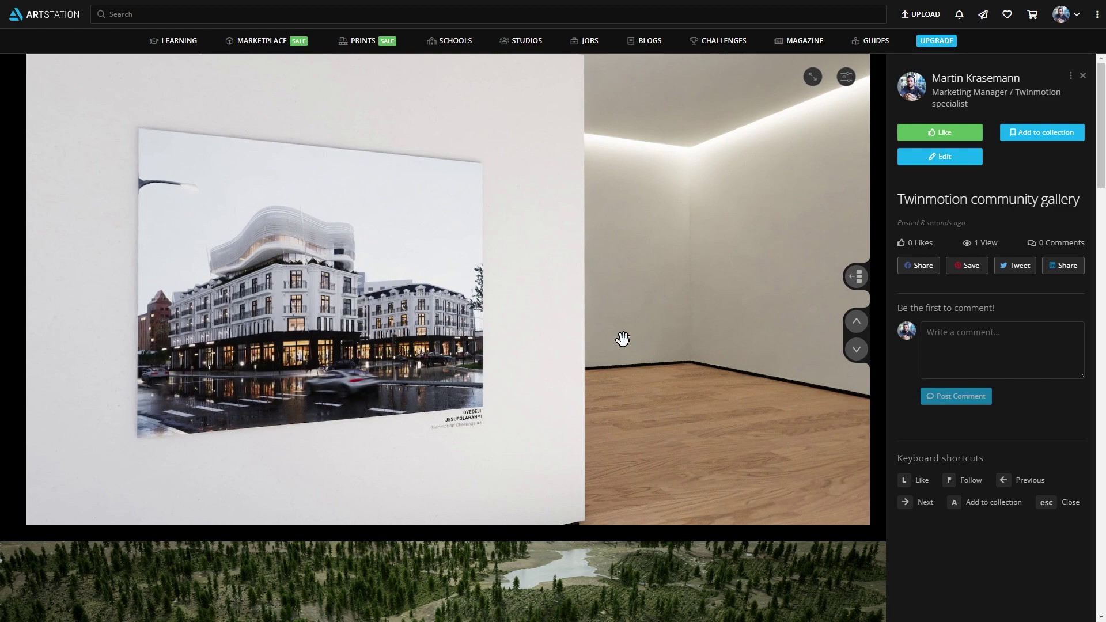
{"action": "mouse_move", "coordinate": [752, 370]}
{"action": "left_mouse_down"}
{"action": "mouse_move", "coordinate": [348, 367]}
{"action": "mouse_move", "coordinate": [761, 393]}
{"action": "mouse_move", "coordinate": [549, 411]}
{"action": "left_mouse_up"}
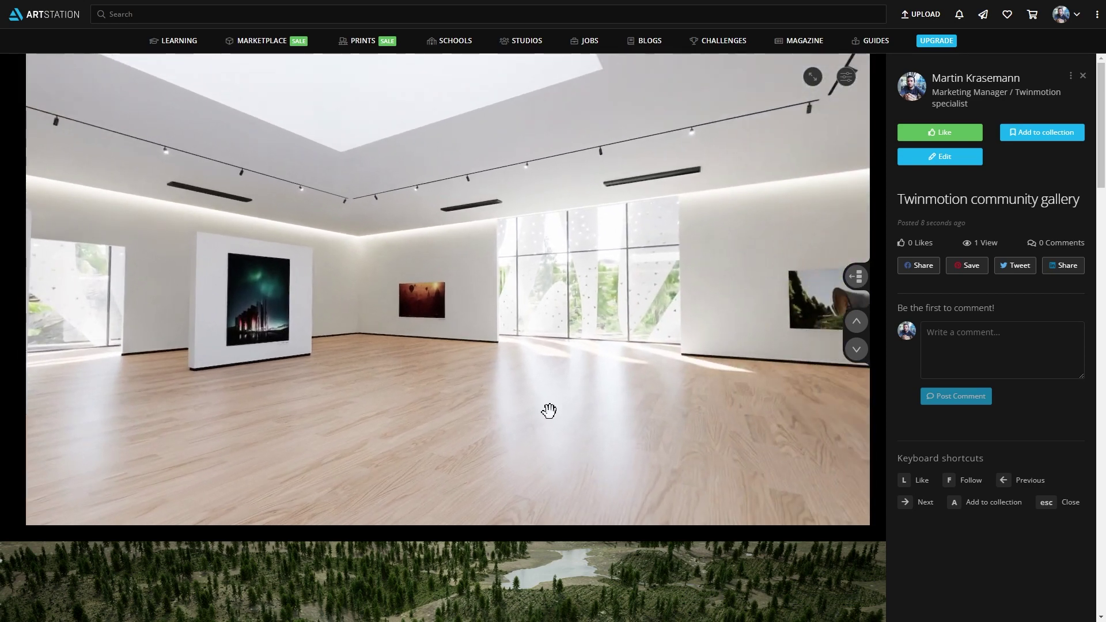